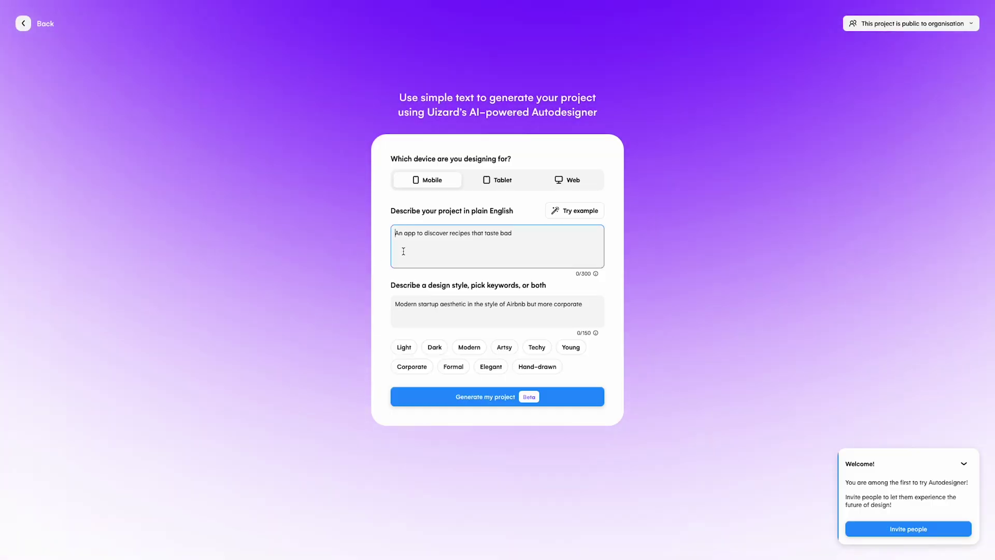
Step: Generate a project from 'A productivity app for aliens' styled 'Cool vibe in dark mode' with Dark and Modern keywords
{"action": "type", "text": "A productivity app for aliens"}
{"action": "left_click", "coordinate": [415, 305]}
{"action": "type", "text": "Cool vibe in dark mode"}
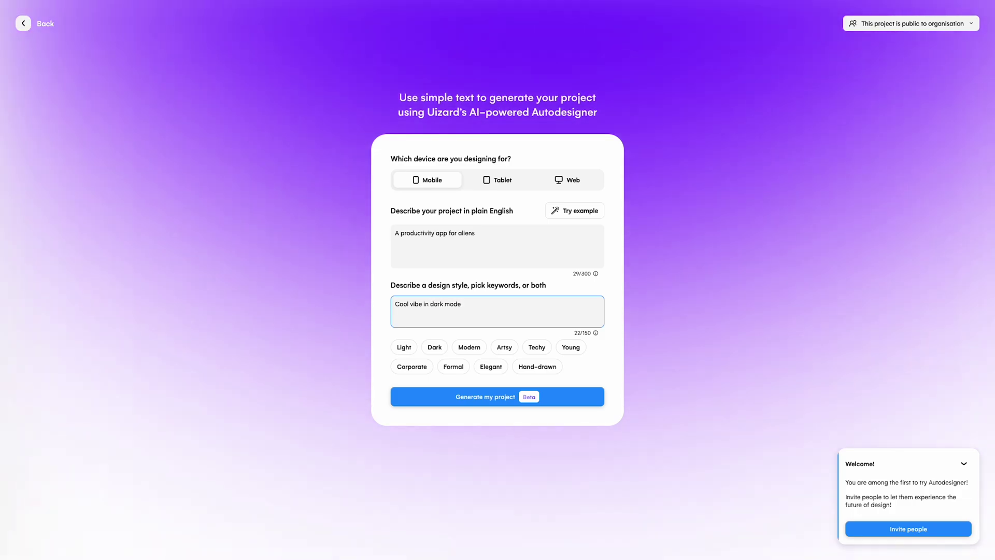
{"action": "left_click", "coordinate": [435, 347]}
{"action": "left_click", "coordinate": [469, 347]}
{"action": "left_click", "coordinate": [497, 396]}
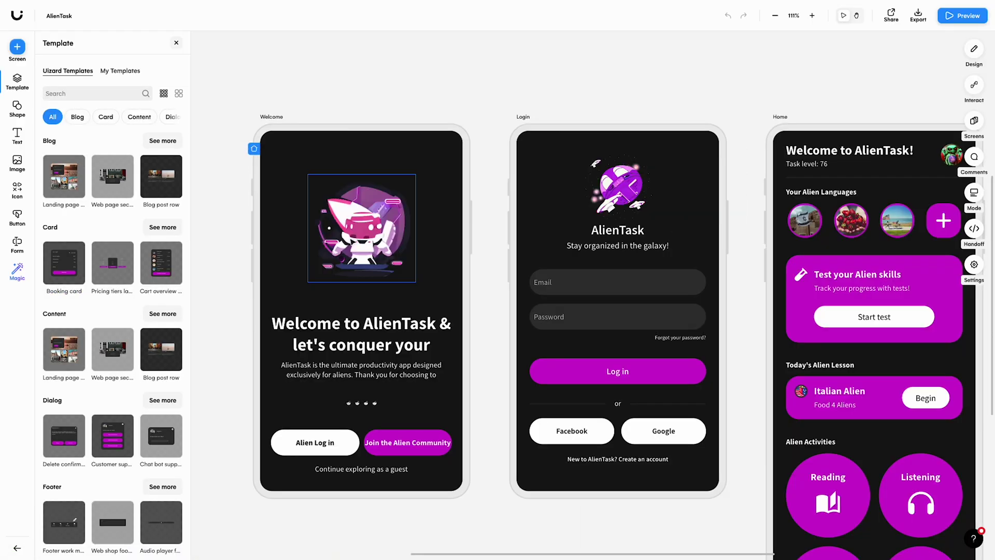
Step: Replace the Welcome screen's illustration with an 'alien' figure photo
{"action": "left_click", "coordinate": [362, 223]}
{"action": "left_click", "coordinate": [417, 158]}
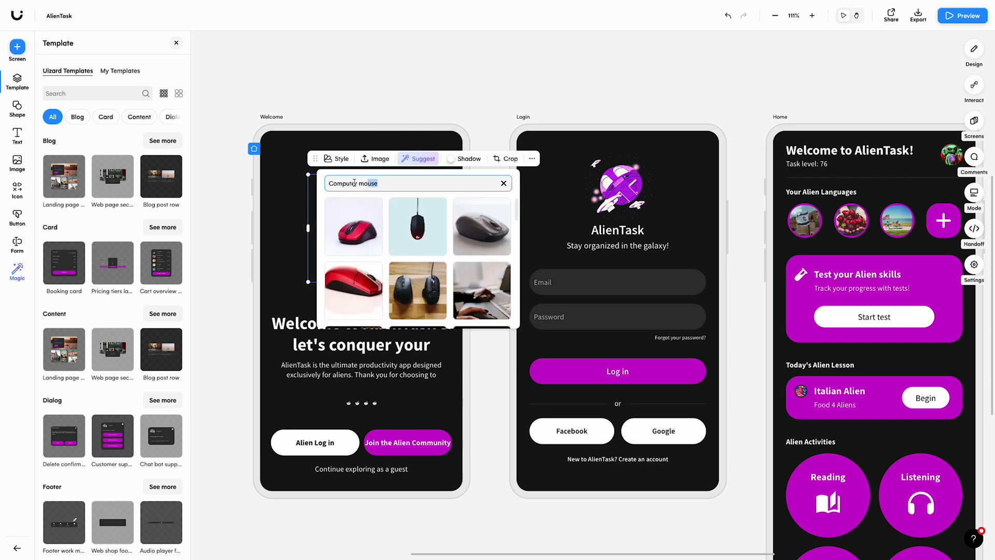
{"action": "key", "text": "ctrl+a"}
{"action": "type", "text": "alien"}
{"action": "left_click", "coordinate": [332, 293]}
Step: Generate and apply a theme from the pasted store website URL
{"action": "left_click", "coordinate": [17, 270]}
{"action": "left_click", "coordinate": [103, 220]}
{"action": "left_click", "coordinate": [114, 200]}
{"action": "type", "text": "https://store.steampowered.com/"}
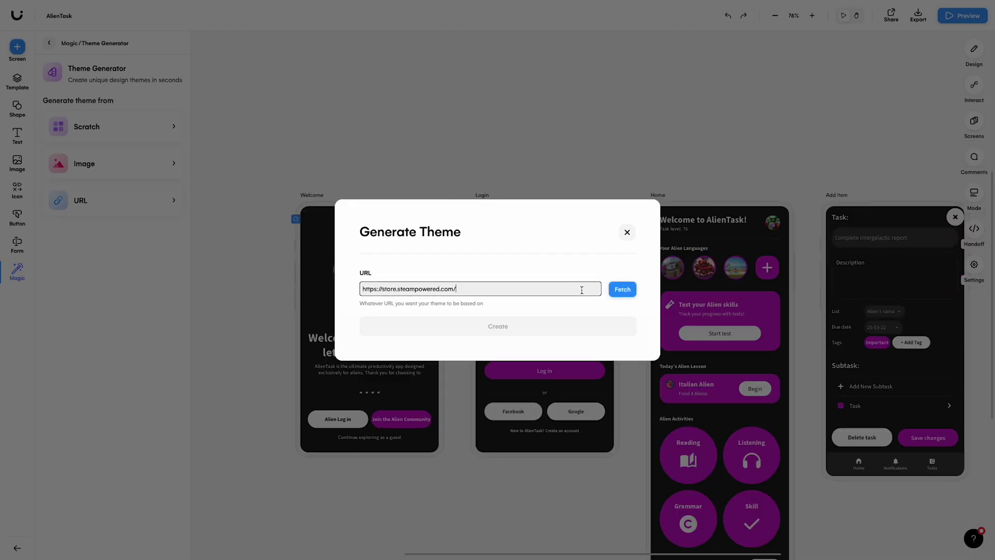
{"action": "left_click", "coordinate": [621, 289]}
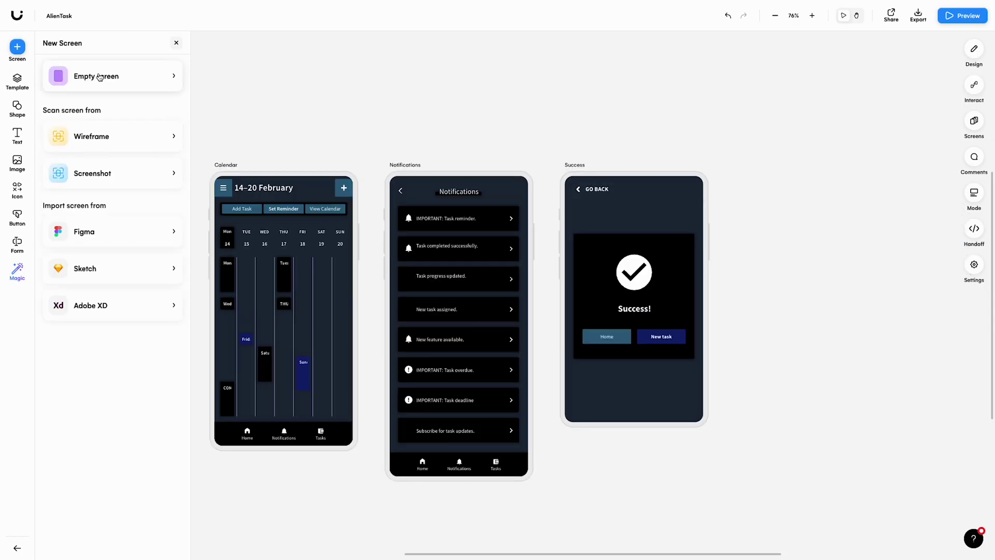
Step: Add two new screens, placing a settings toggle list on one and filtering blog templates
{"action": "left_click", "coordinate": [98, 74]}
{"action": "left_click", "coordinate": [98, 73]}
{"action": "left_click_drag", "start_coordinate": [112, 154], "coordinate": [574, 300]}
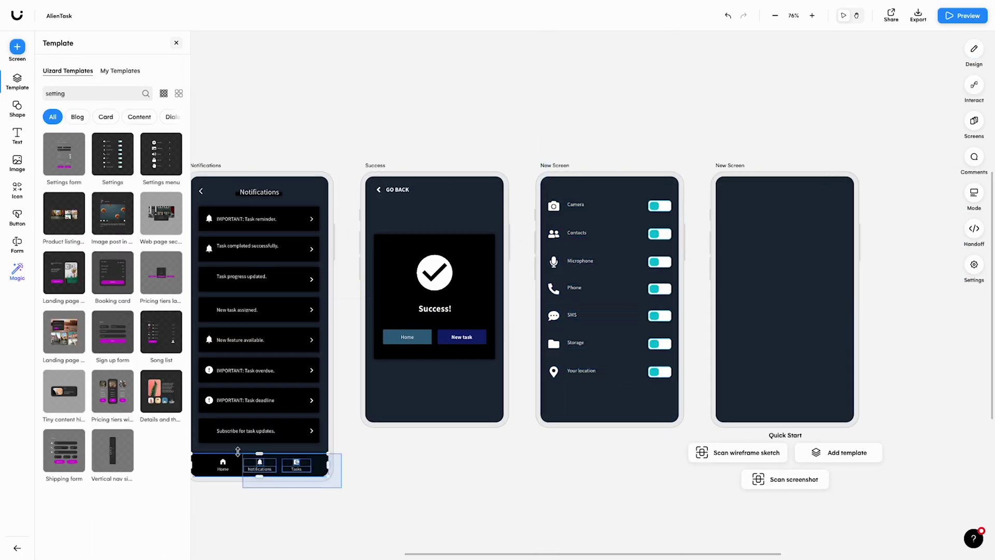
{"action": "left_click", "coordinate": [562, 189]}
{"action": "left_click", "coordinate": [660, 170]}
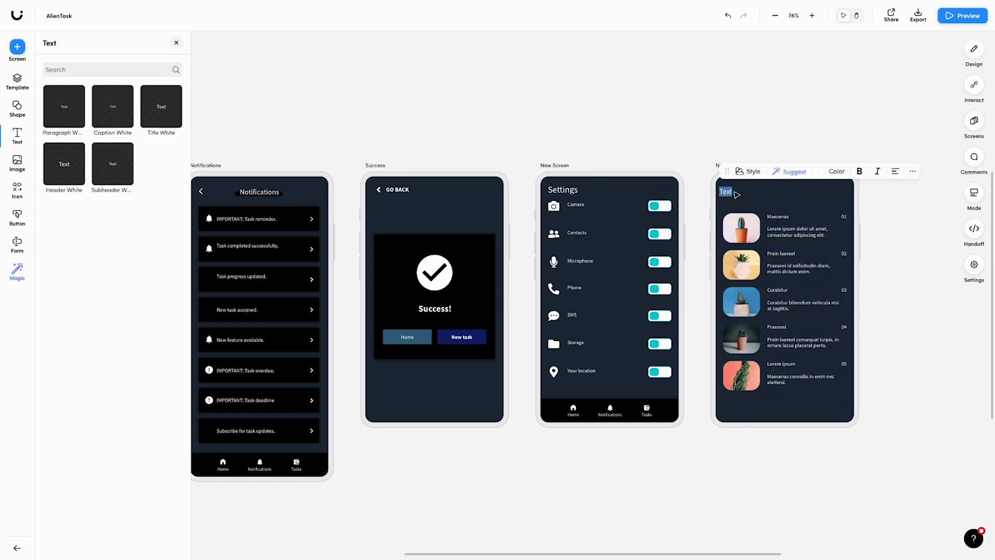
{"action": "left_click", "coordinate": [842, 405]}
Step: Preview the prototype and follow the Alien Log in link to the login screen
{"action": "key", "text": "Escape"}
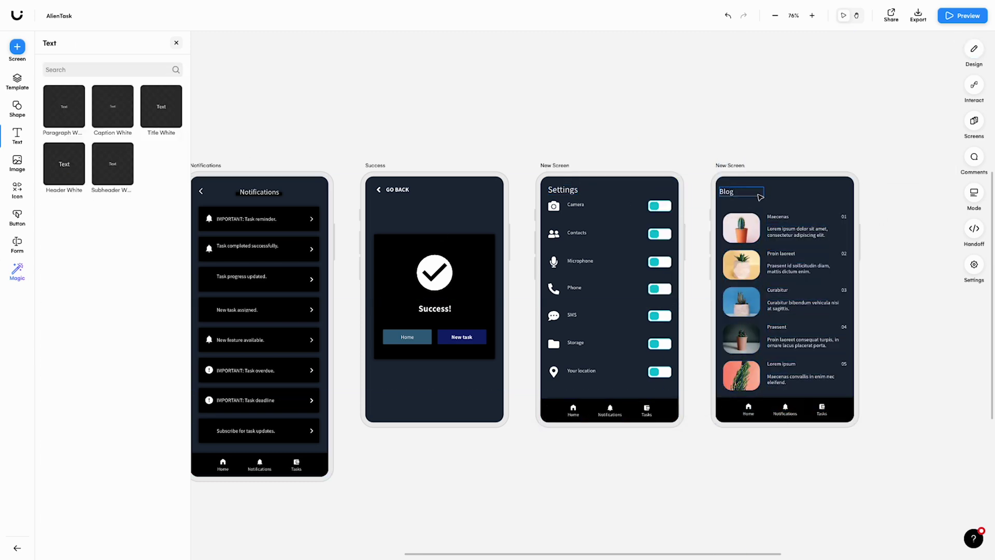
{"action": "left_click", "coordinate": [392, 338]}
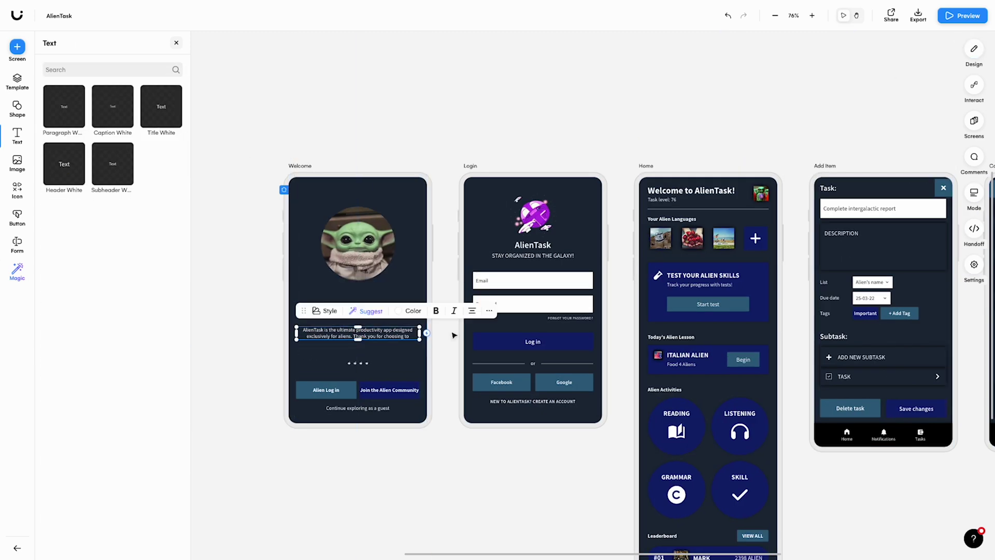
{"action": "left_click", "coordinate": [963, 15]}
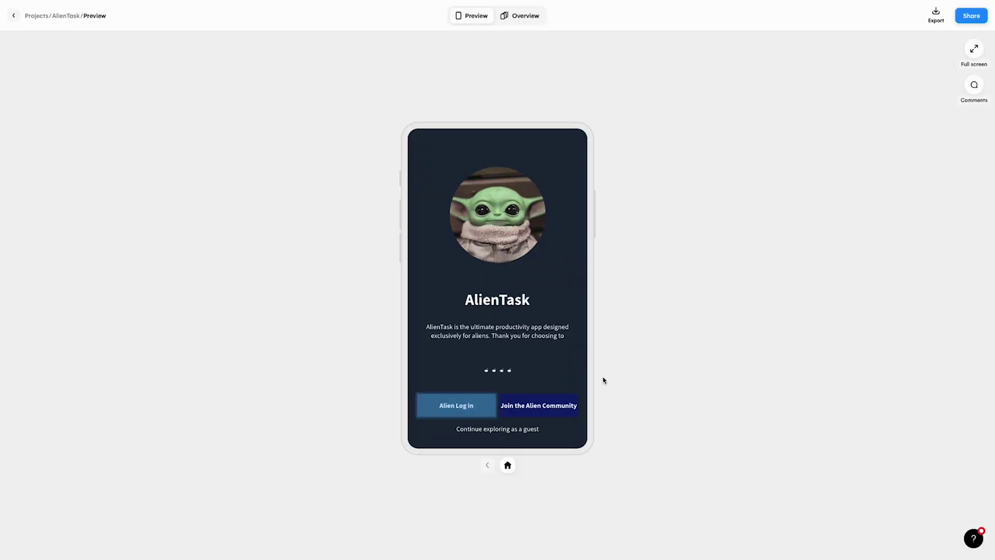
{"action": "left_click", "coordinate": [487, 410]}
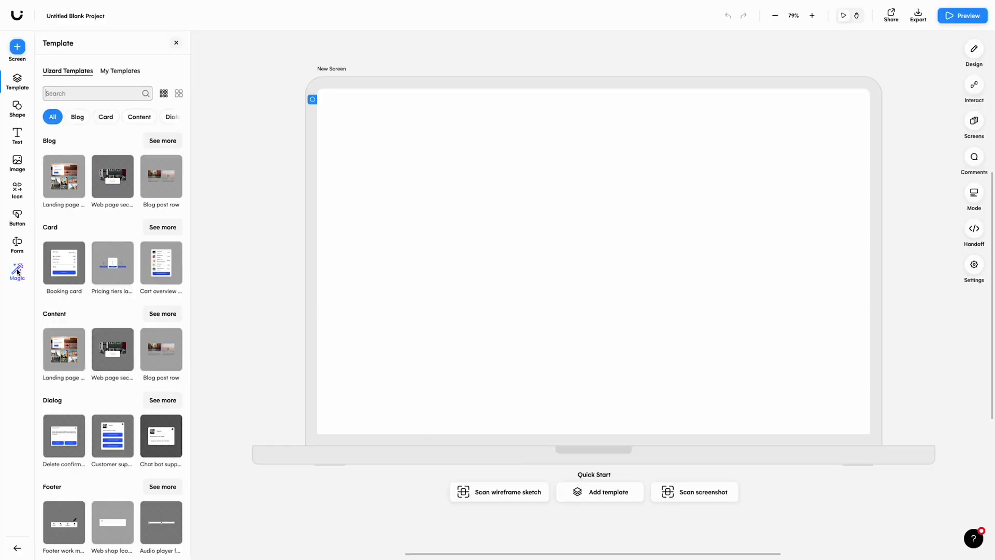
Step: Import the uploaded YouTube screenshot as an editable web screen with Screenshot Scanner
{"action": "left_click", "coordinate": [17, 271]}
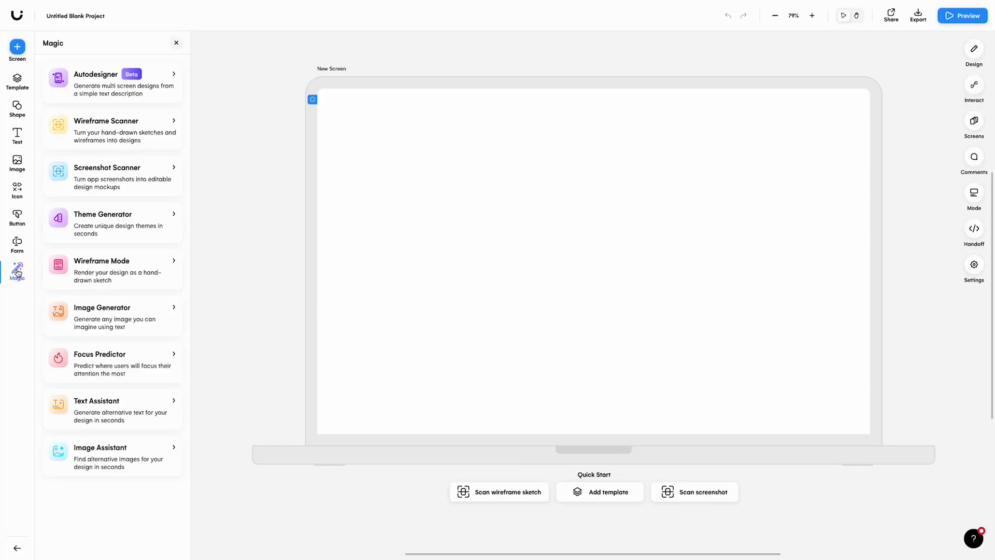
{"action": "left_click", "coordinate": [131, 176]}
{"action": "left_click", "coordinate": [396, 255]}
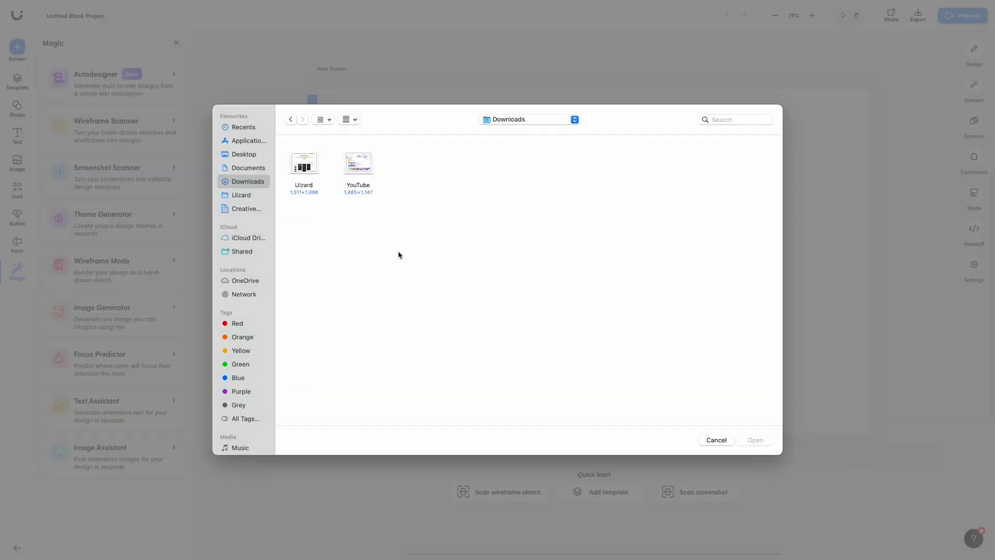
{"action": "double_click", "coordinate": [361, 174]}
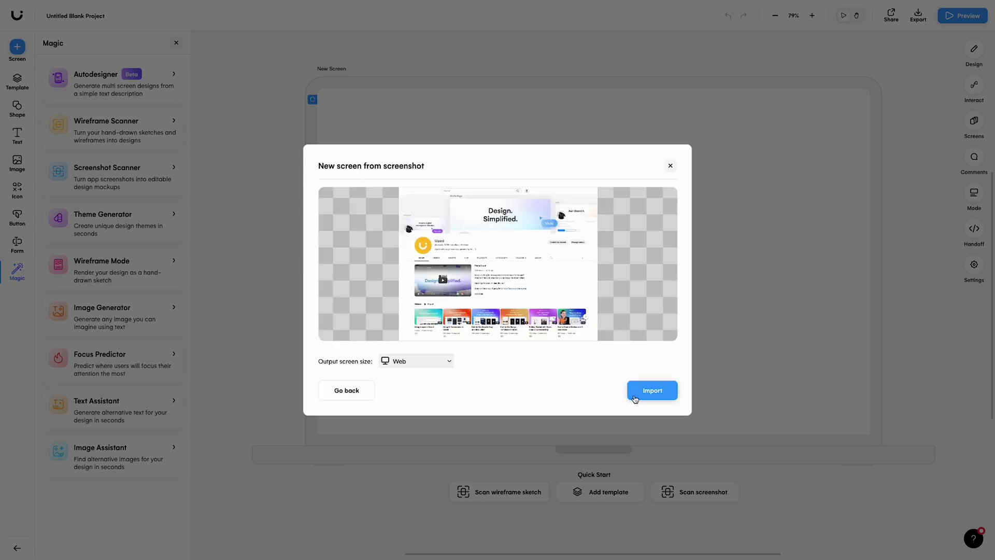
{"action": "left_click", "coordinate": [635, 399]}
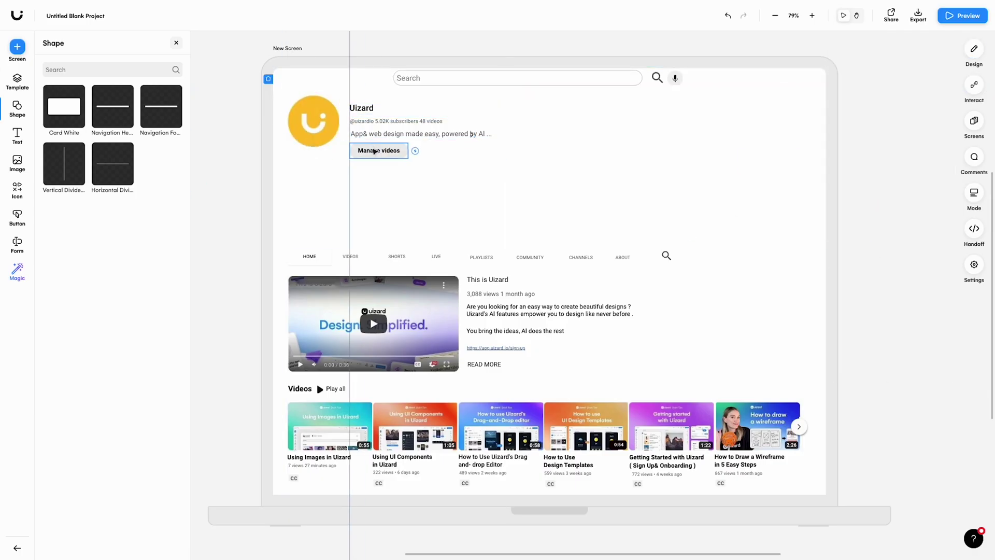
Step: Group the row of navigation tabs into one element
{"action": "left_click", "coordinate": [591, 257]}
{"action": "right_click", "coordinate": [590, 258]}
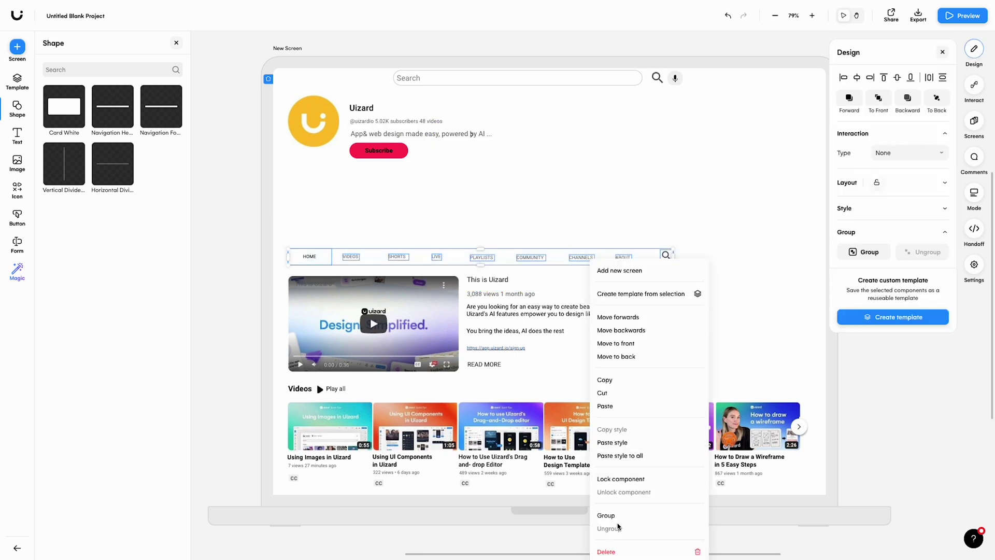
{"action": "left_click", "coordinate": [617, 526]}
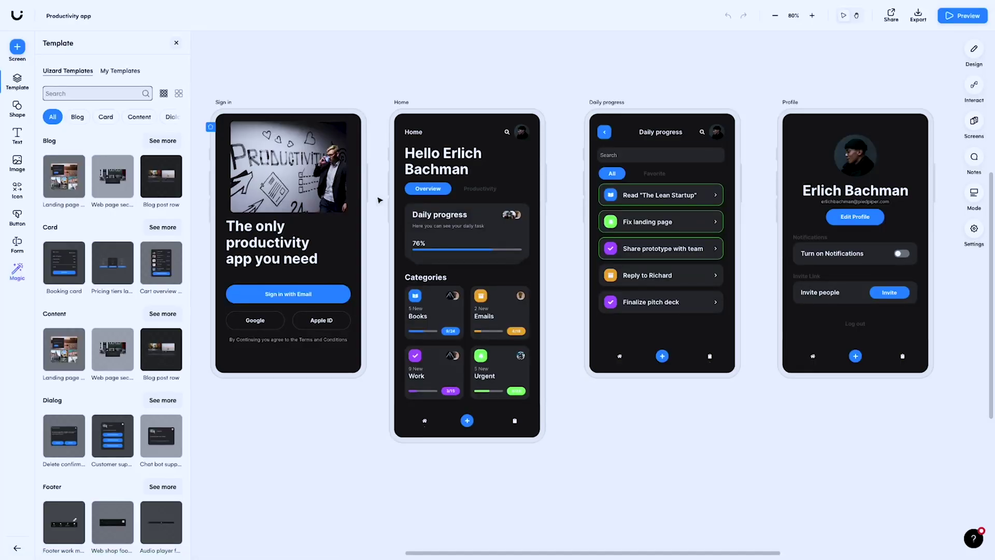
Step: Invite a collaborator by their e-mail address to edit the project
{"action": "left_click", "coordinate": [889, 15]}
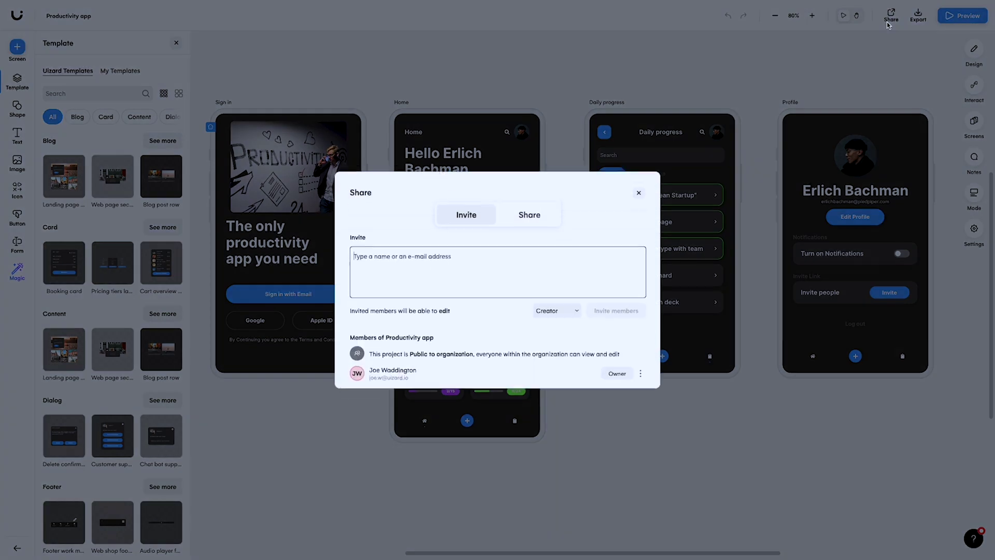
{"action": "key", "text": "Return"}
{"action": "left_click", "coordinate": [599, 305]}
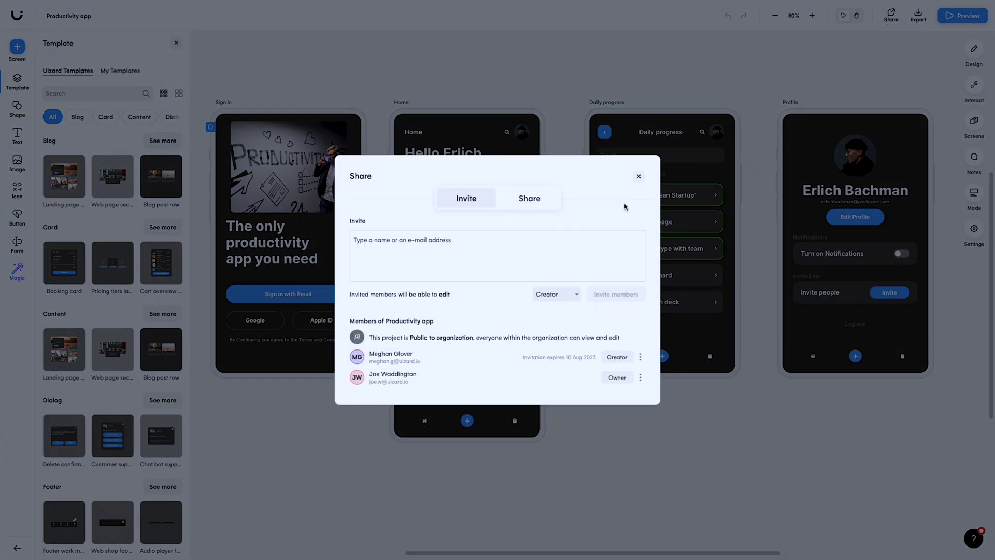
{"action": "left_click", "coordinate": [639, 178]}
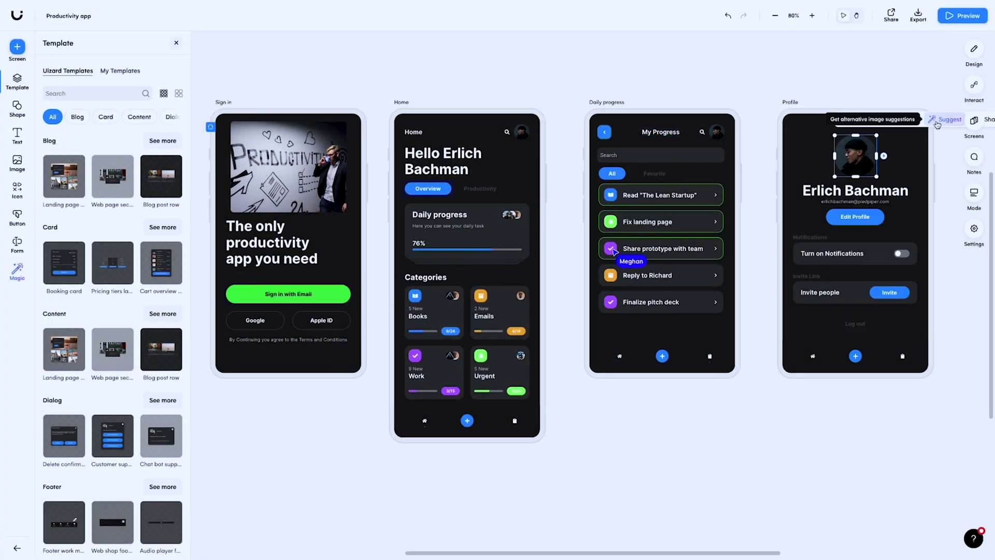
Step: Swap the profile photo for a woman's portrait, then pin a question note on the Sign in header image
{"action": "left_click", "coordinate": [939, 121]}
{"action": "left_click", "coordinate": [875, 179]}
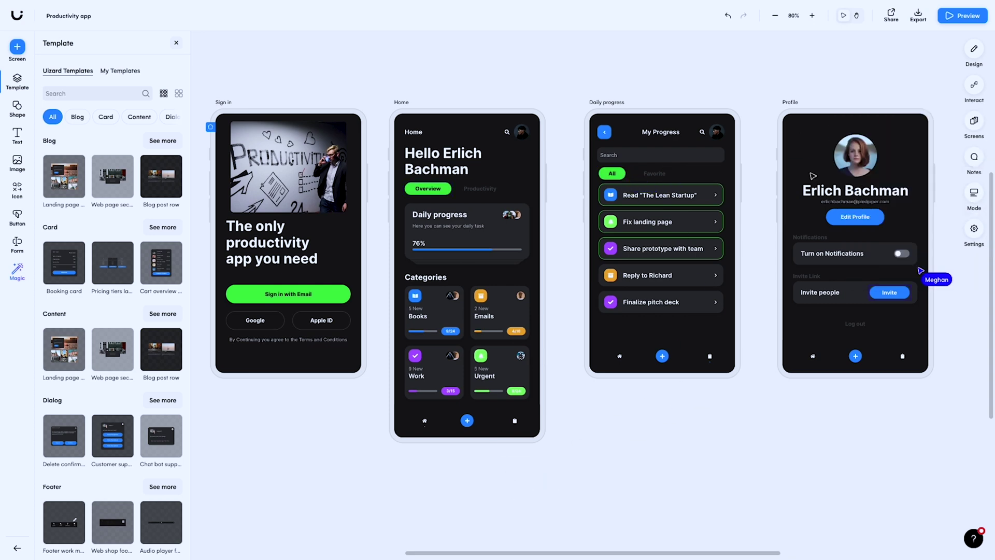
{"action": "left_click", "coordinate": [975, 158]}
{"action": "left_click", "coordinate": [165, 171]}
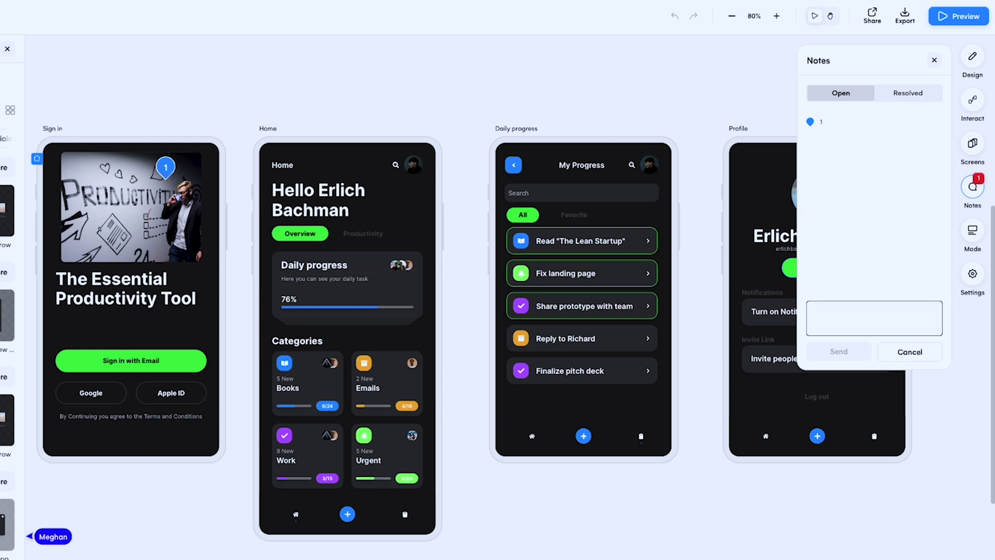
{"action": "type", "text": "What do you think of this header"}
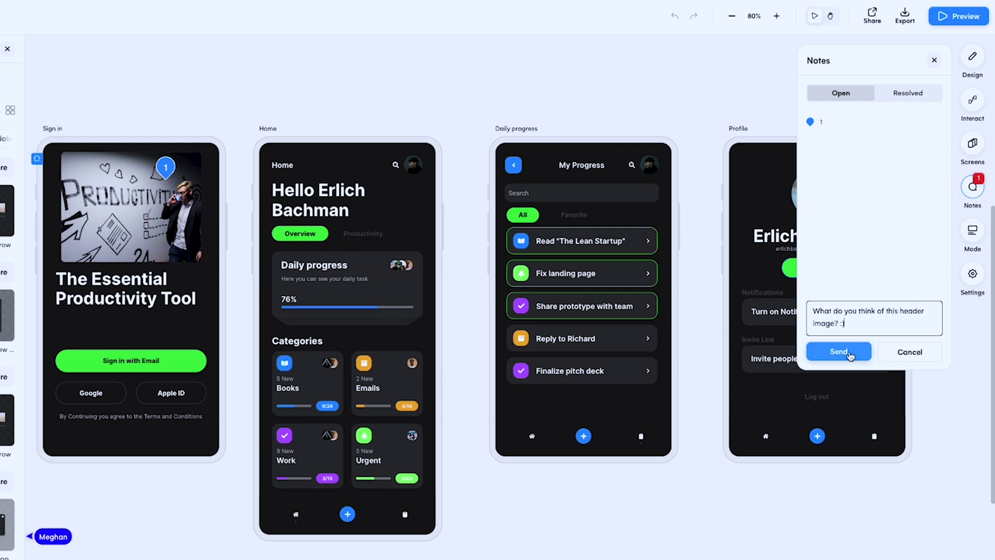
{"action": "left_click", "coordinate": [855, 351]}
{"action": "type", "text": "Great"}
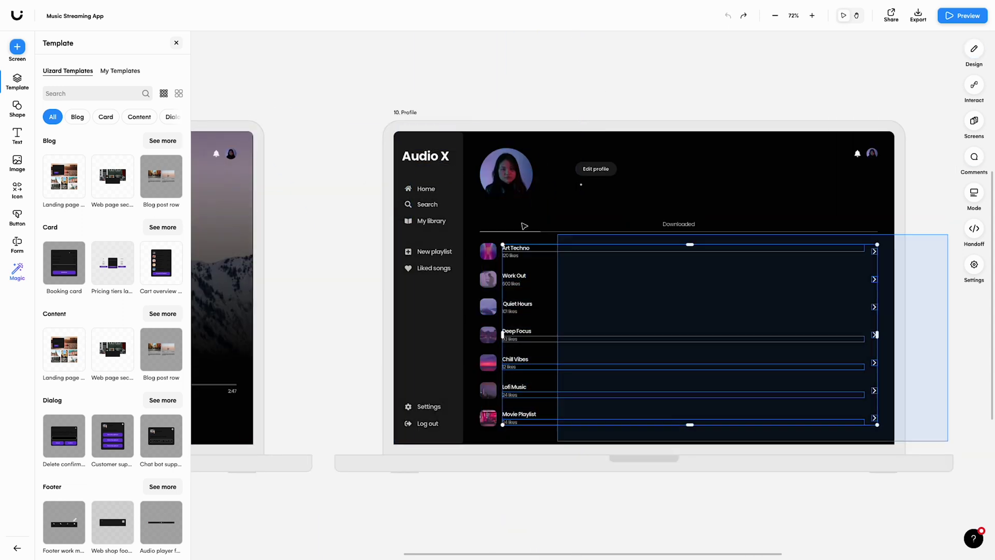
Step: In Handoff, view the avatar's CSS, then copy the Audio X title's CSS code
{"action": "left_click", "coordinate": [974, 229]}
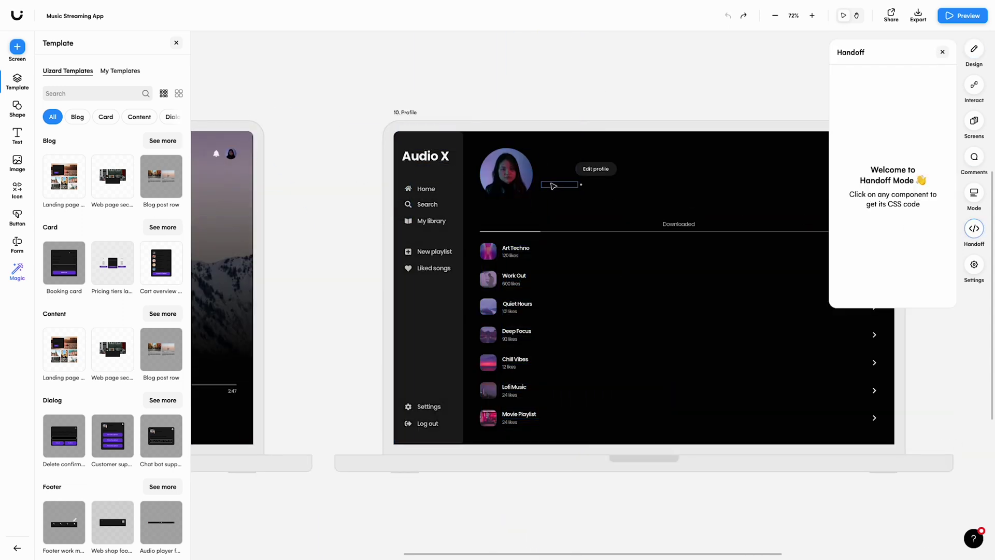
{"action": "left_click", "coordinate": [510, 181]}
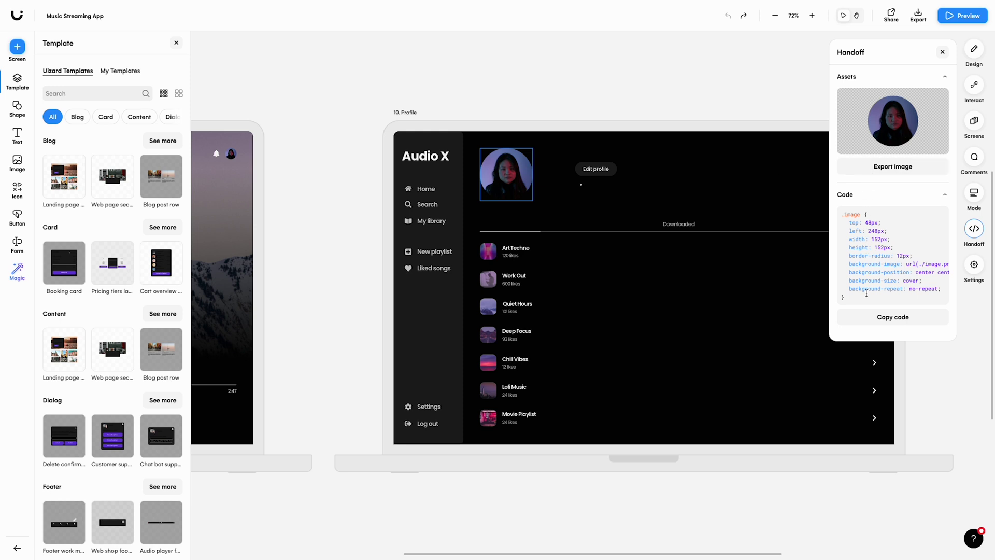
{"action": "left_click", "coordinate": [425, 156]}
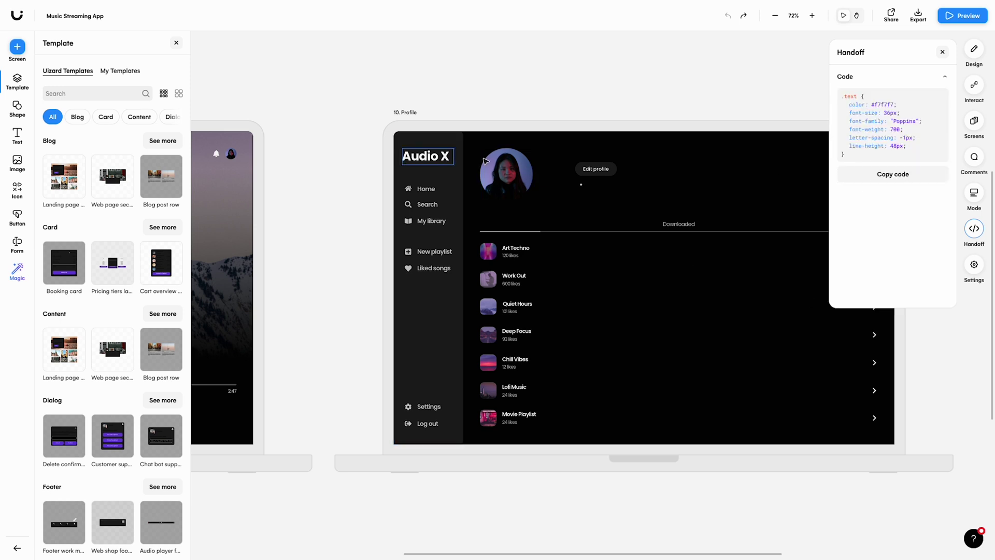
{"action": "left_click", "coordinate": [884, 174]}
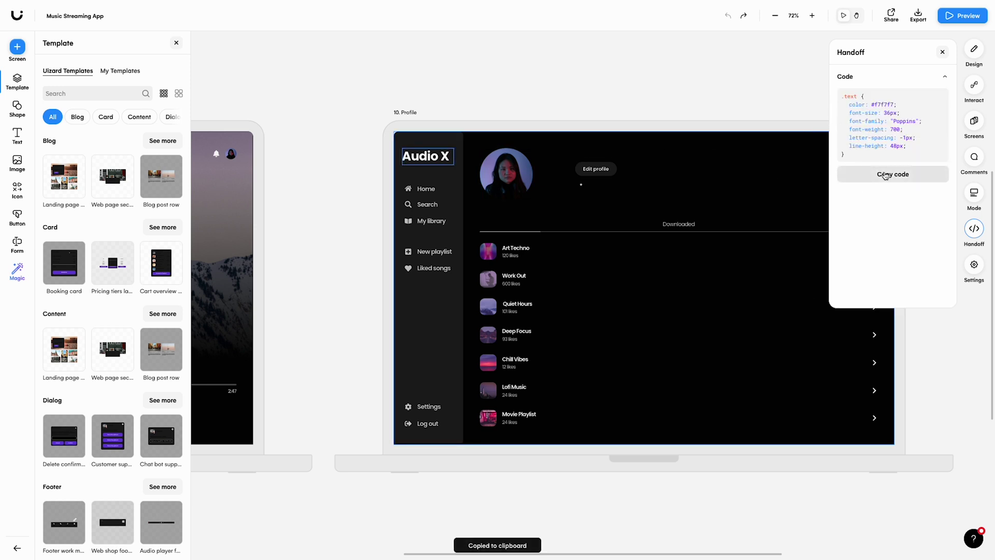
{"action": "left_click", "coordinate": [974, 228]}
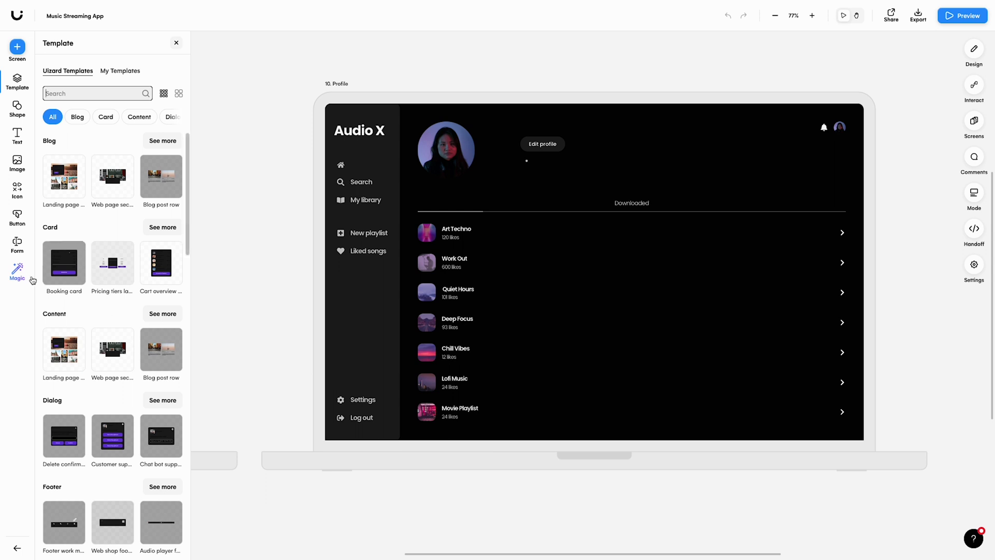
Step: Switch the design to hand-drawn Wireframe Mode
{"action": "left_click", "coordinate": [21, 275]}
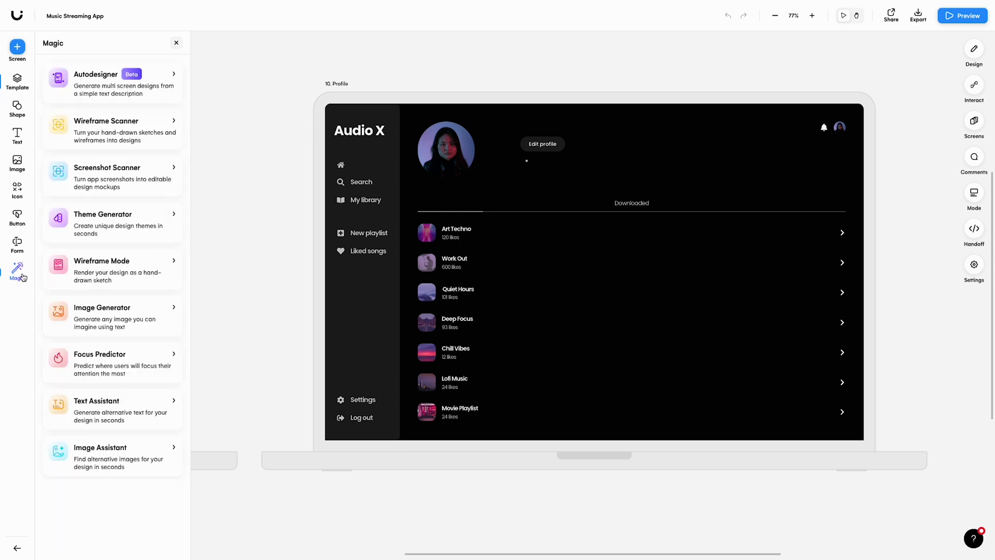
{"action": "left_click", "coordinate": [115, 272]}
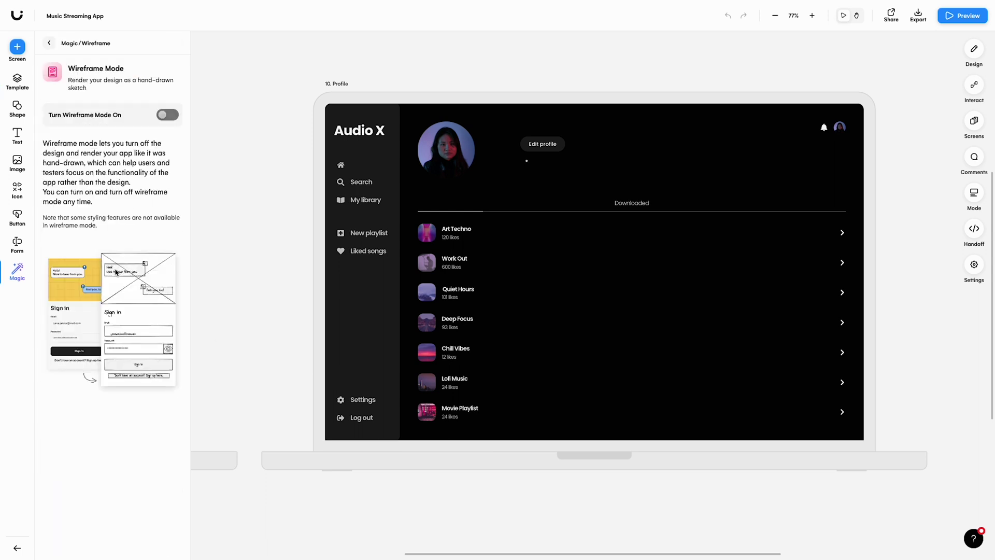
{"action": "left_click", "coordinate": [168, 116]}
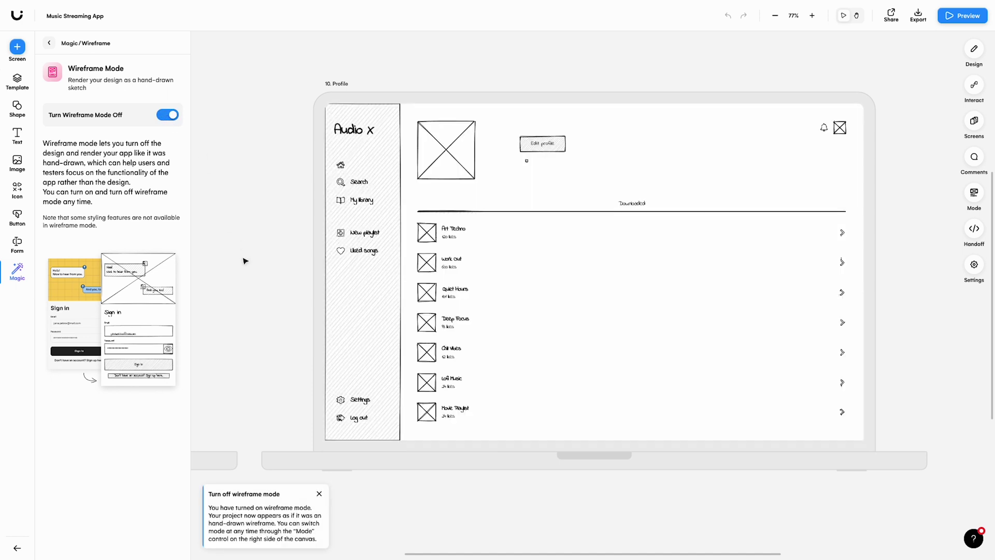
{"action": "scroll", "coordinate": [245, 261], "scroll_direction": "left", "scroll_amount": 10}
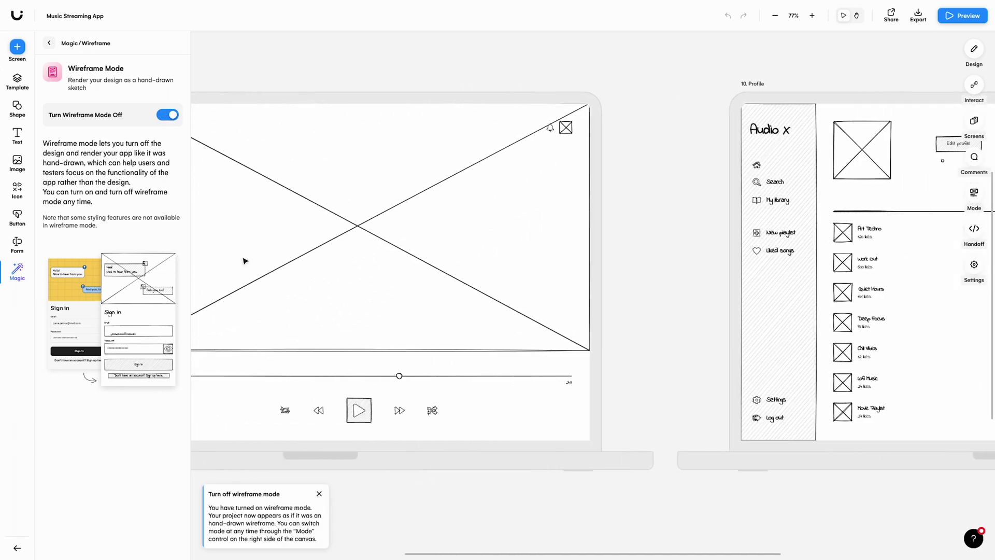
{"action": "scroll", "coordinate": [245, 261], "scroll_direction": "left", "scroll_amount": 15}
{"action": "scroll", "coordinate": [245, 261], "scroll_direction": "right", "scroll_amount": 20}
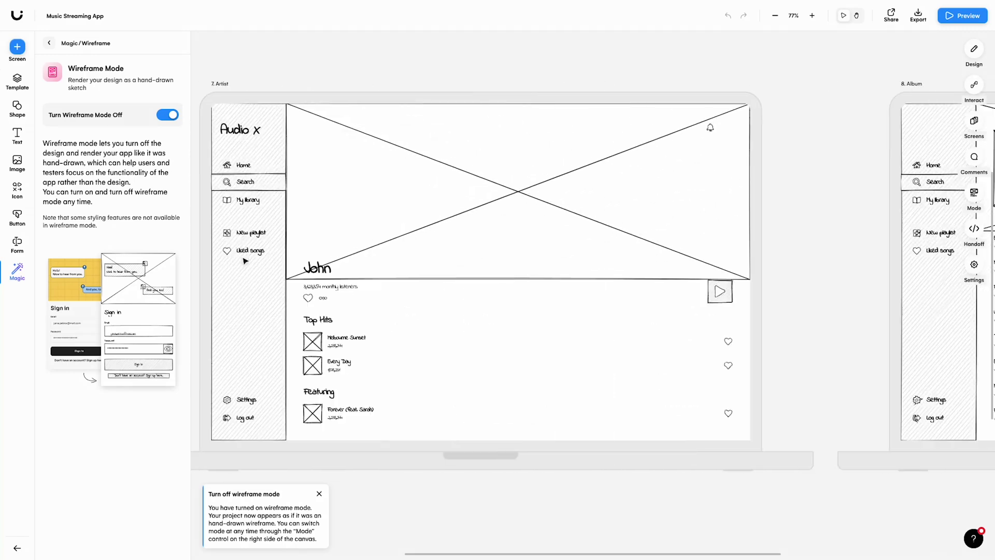
Step: On the Album screen, shift the title texts right, enlarge the cover and place the play button on it
{"action": "left_click", "coordinate": [752, 139]}
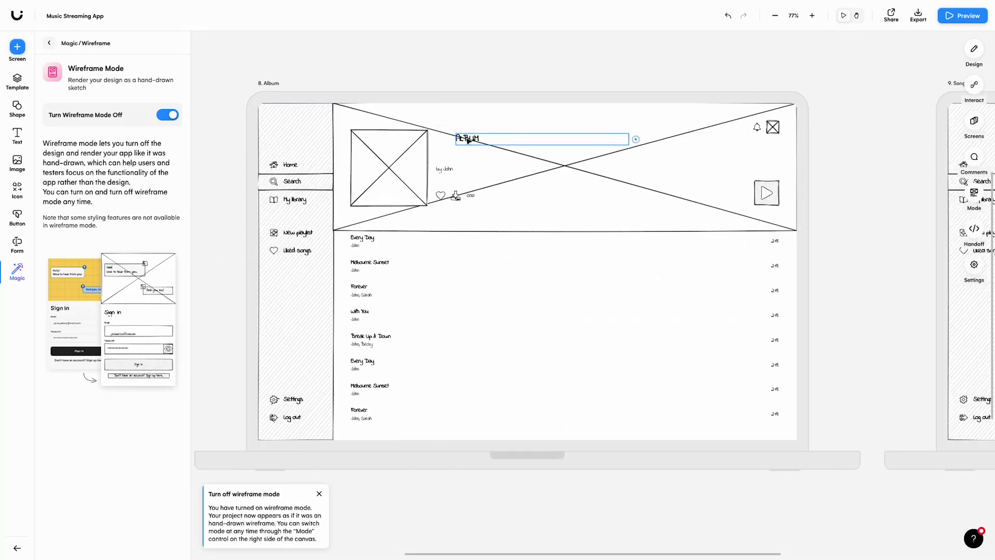
{"action": "left_click_drag", "start_coordinate": [752, 139], "coordinate": [793, 167]}
{"action": "left_click", "coordinate": [415, 171]}
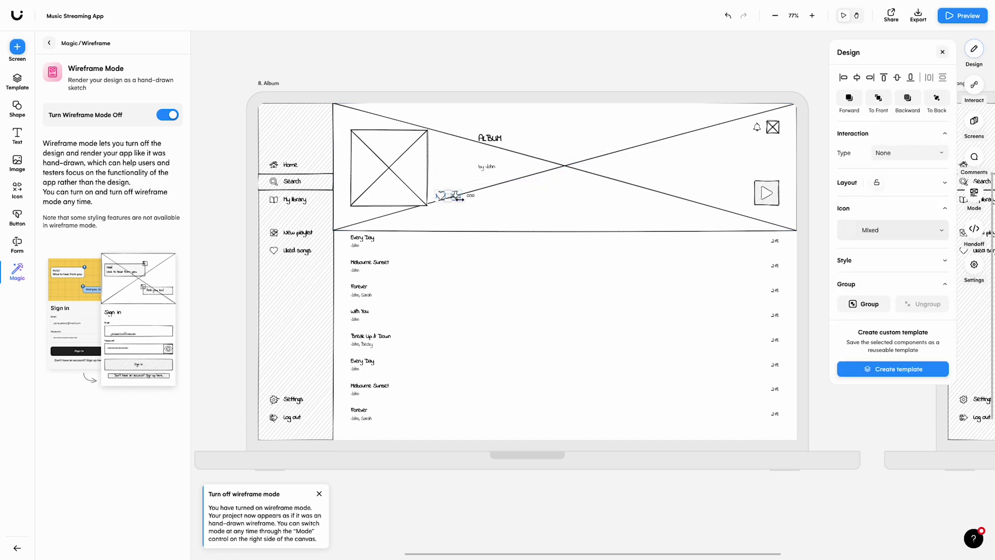
{"action": "left_click_drag", "start_coordinate": [428, 168], "coordinate": [469, 171]}
{"action": "left_click_drag", "start_coordinate": [351, 205], "coordinate": [340, 220]}
{"action": "left_click_drag", "start_coordinate": [766, 193], "coordinate": [443, 208]}
{"action": "left_click", "coordinate": [363, 238]}
Step: Set all seven song titles to font size 18, then return to the full-colour design
{"action": "left_click", "coordinate": [369, 262], "text": "shift"}
{"action": "left_click", "coordinate": [359, 286], "text": "shift"}
{"action": "left_click", "coordinate": [361, 311], "text": "shift"}
{"action": "left_click", "coordinate": [369, 336], "text": "shift"}
{"action": "left_click", "coordinate": [363, 361], "text": "shift"}
{"action": "left_click", "coordinate": [368, 385], "text": "shift"}
{"action": "left_click", "coordinate": [359, 409], "text": "shift"}
{"action": "left_click", "coordinate": [864, 246]}
{"action": "type", "text": "18"}
{"action": "key", "text": "Return"}
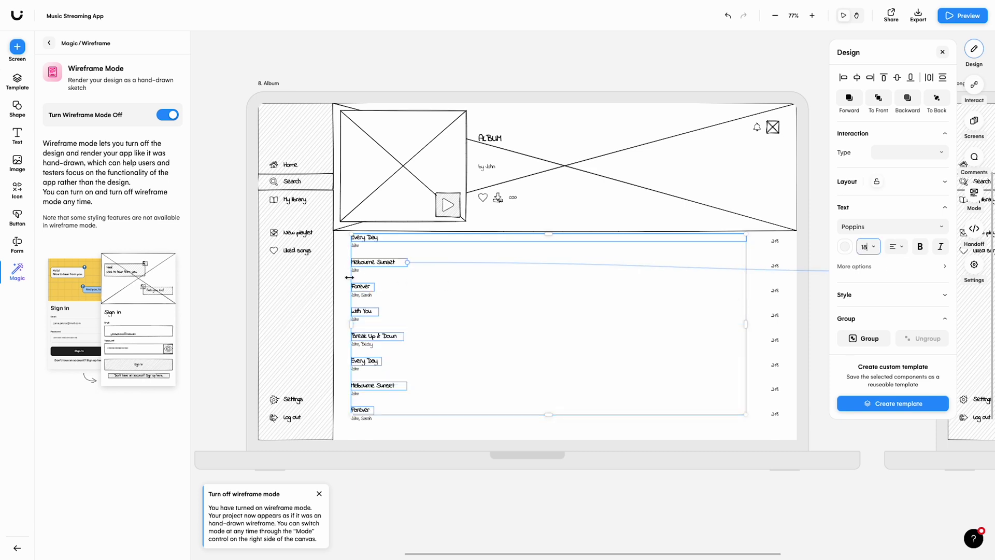
{"action": "key", "text": "Escape"}
{"action": "left_click", "coordinate": [176, 115]}
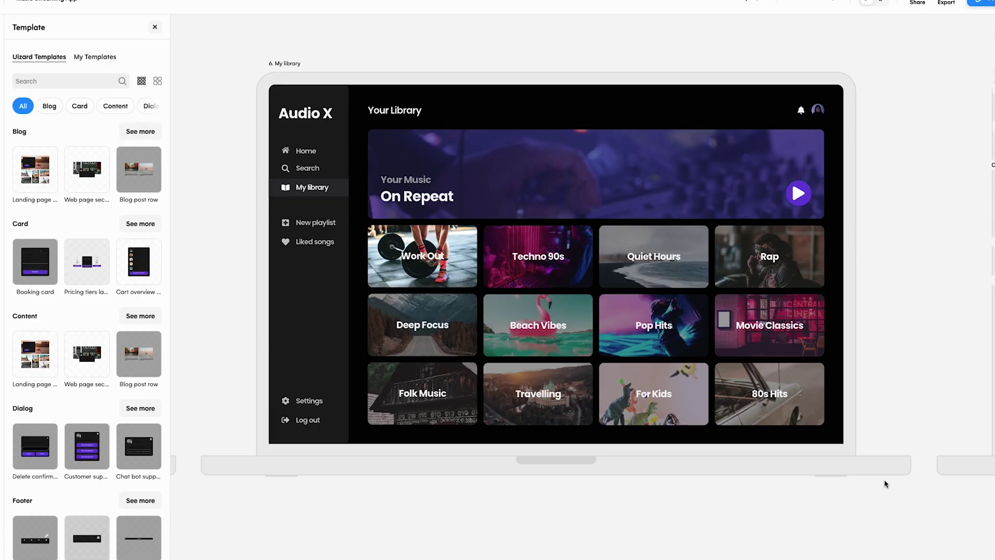
Step: Run Focus Predictor on the 6. My library screen and enlarge its heatmap
{"action": "left_click", "coordinate": [867, 472]}
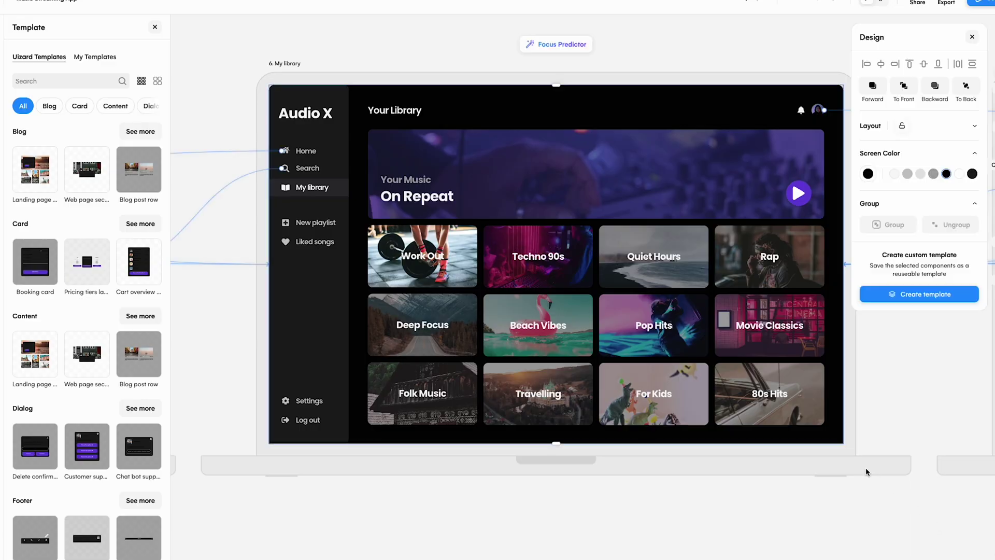
{"action": "left_click", "coordinate": [562, 49]}
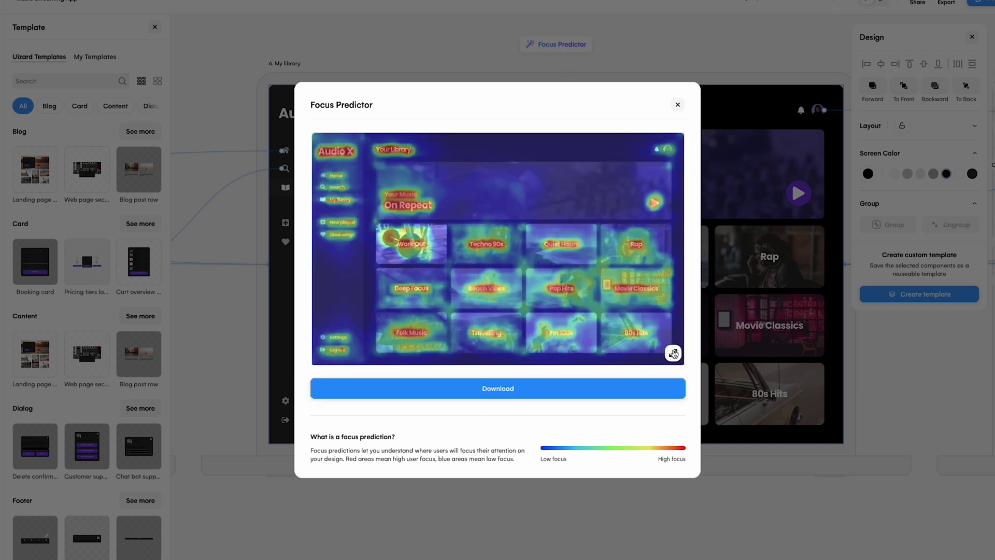
{"action": "left_click", "coordinate": [673, 354]}
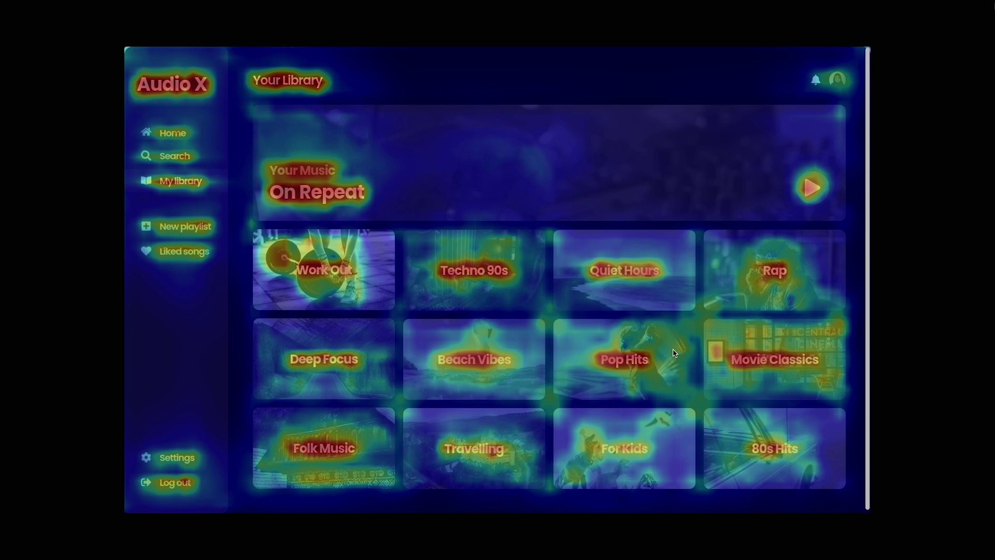